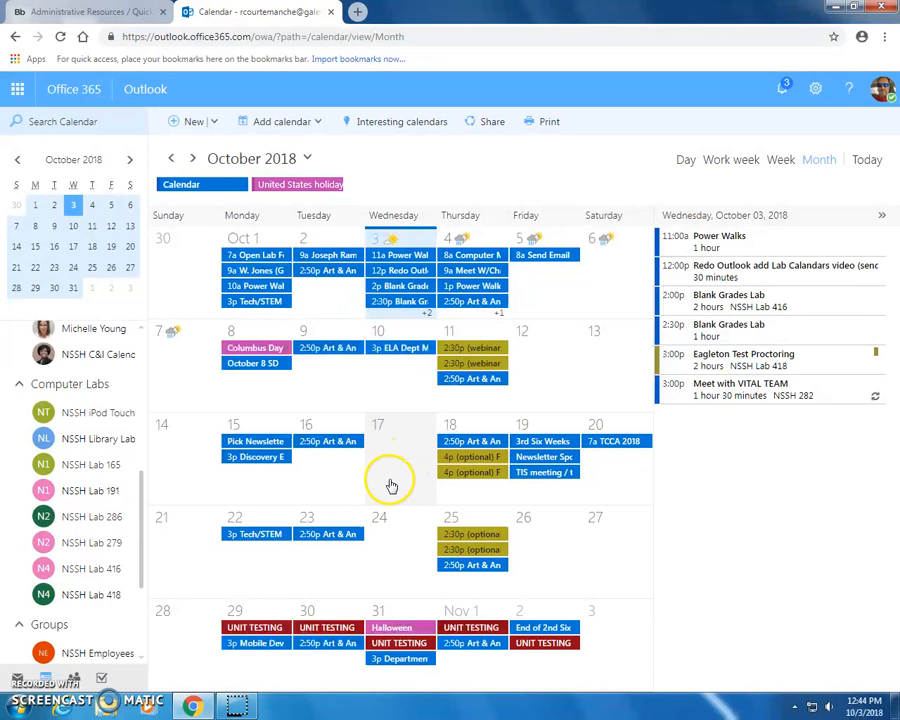
# Create a calendar event on October 17, titled with the teacher's name followed by "A Day Classes LAB"
pyautogui.click(394, 483)
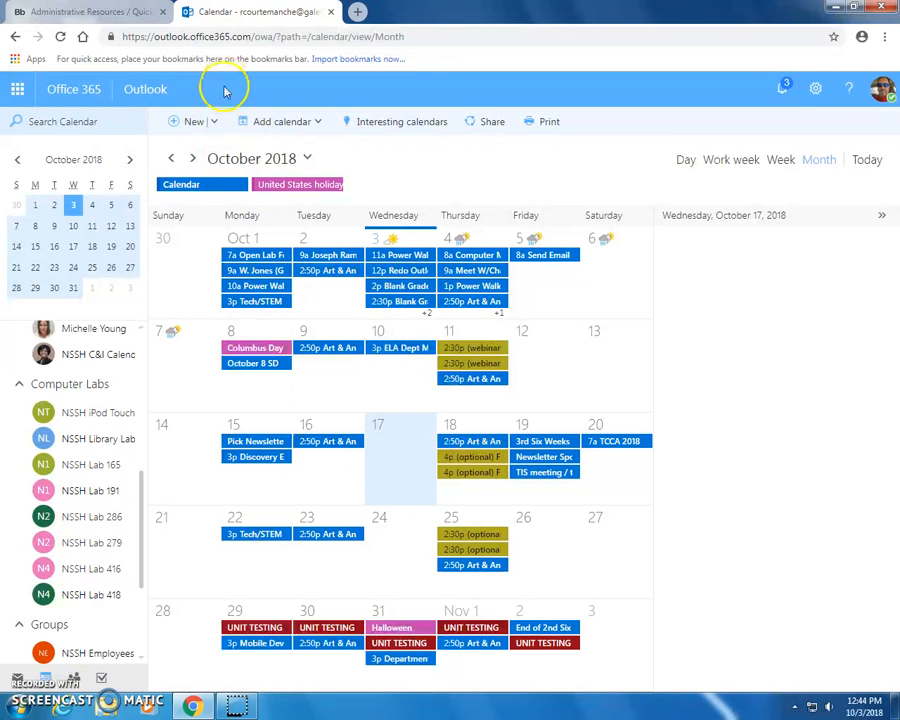
pyautogui.click(212, 122)
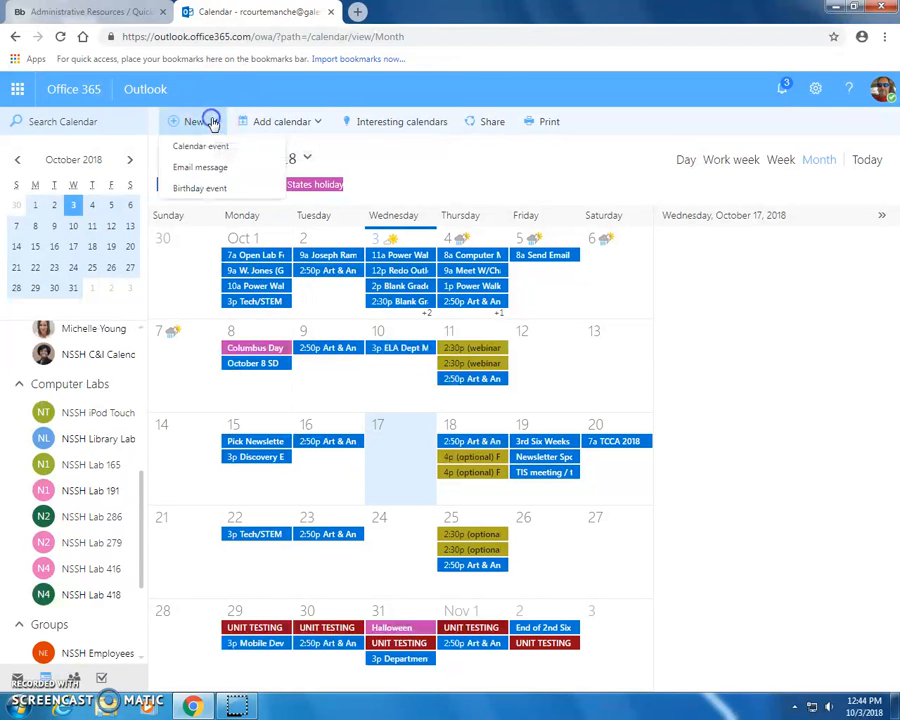
pyautogui.click(205, 148)
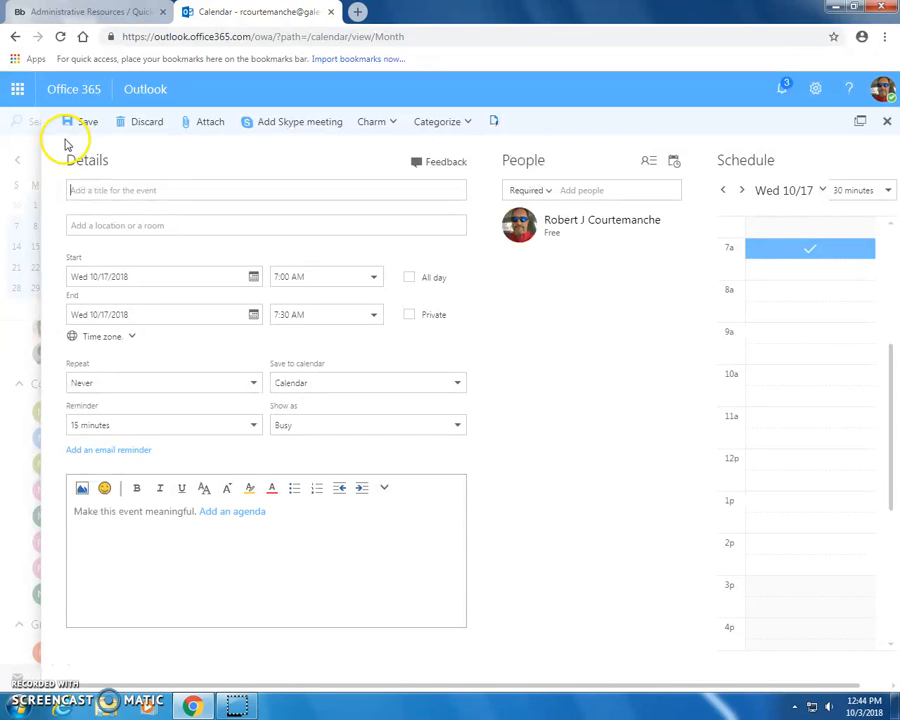
pyautogui.click(170, 186)
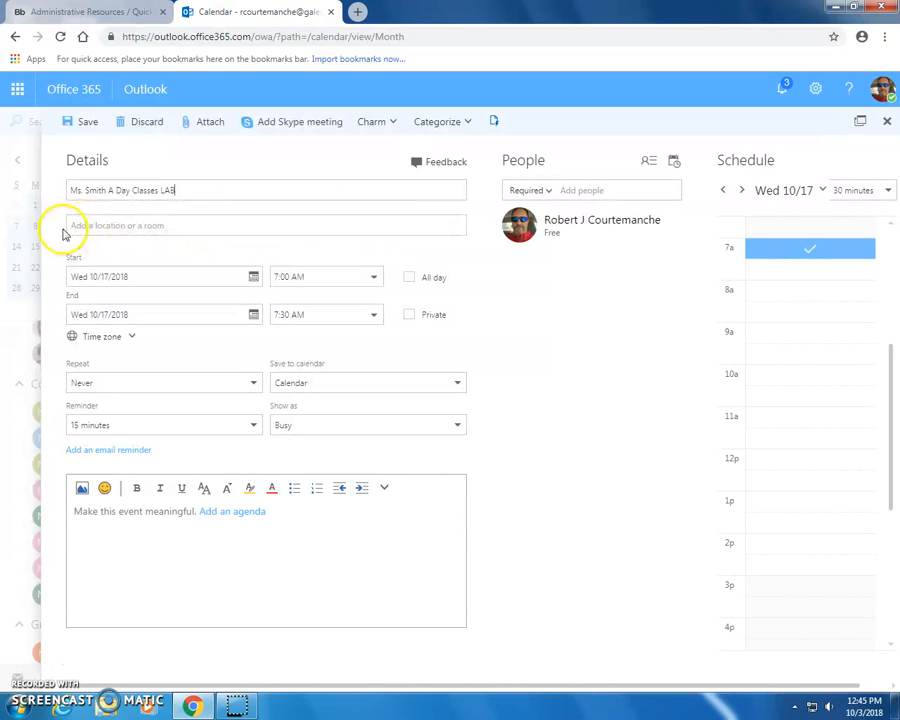
# Add the available room NSSH Lab 416 as the event's location
pyautogui.click(170, 227)
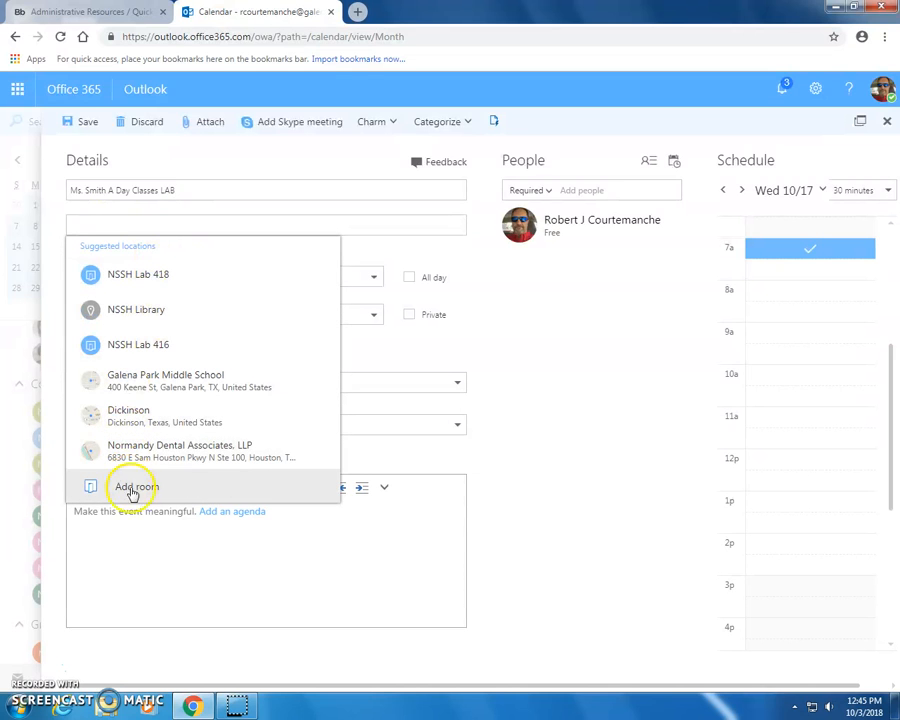
pyautogui.click(113, 490)
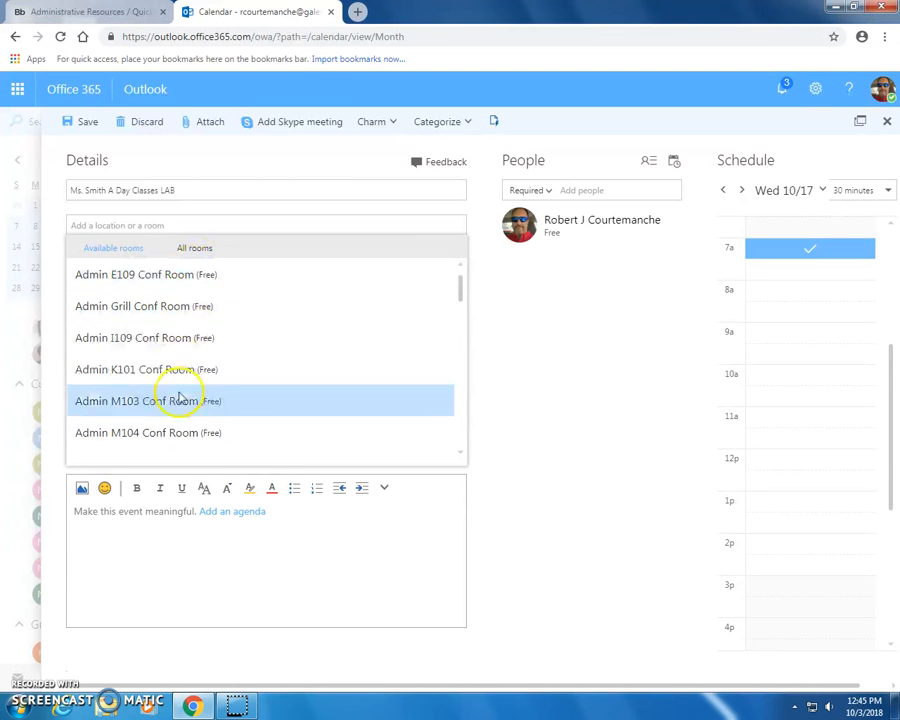
pyautogui.scroll(-1, 418, 311)
pyautogui.moveTo(463, 291); pyautogui.dragTo(426, 397)
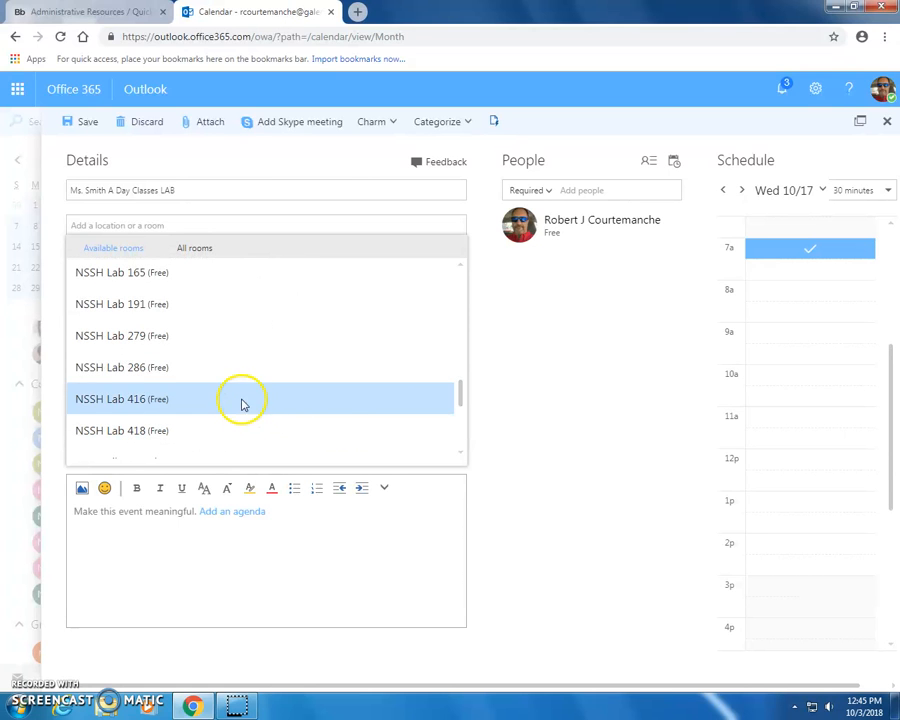
pyautogui.scroll(1, 197, 348)
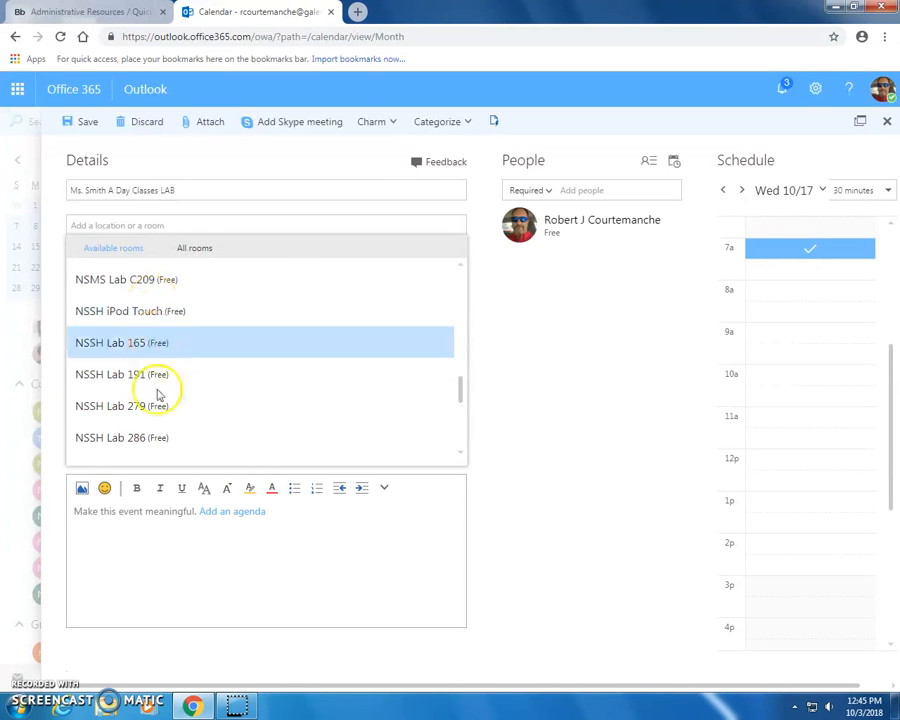
pyautogui.scroll(-1, 190, 403)
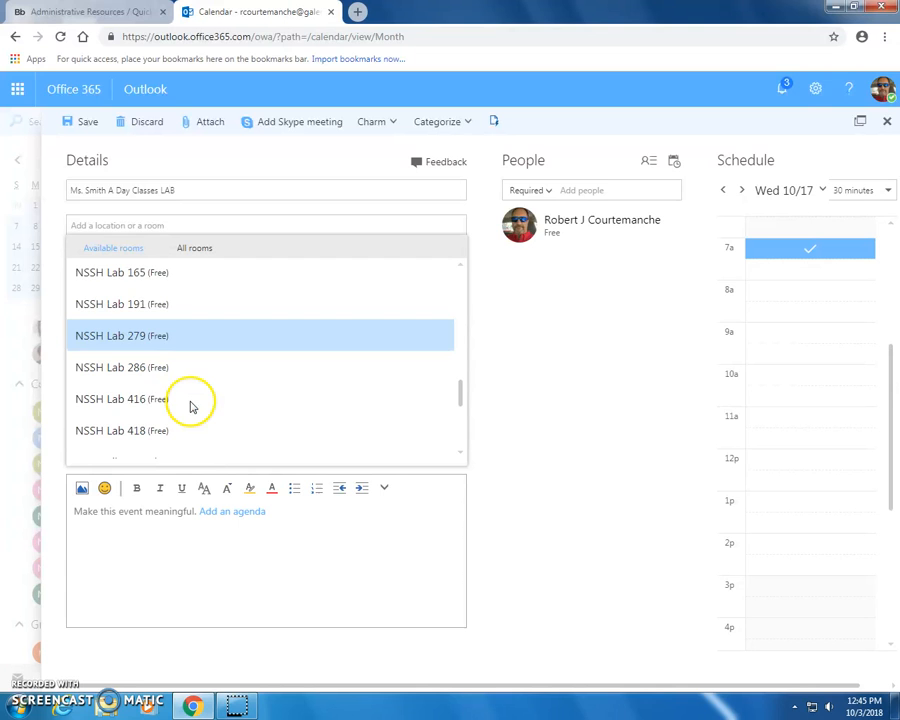
pyautogui.click(101, 400)
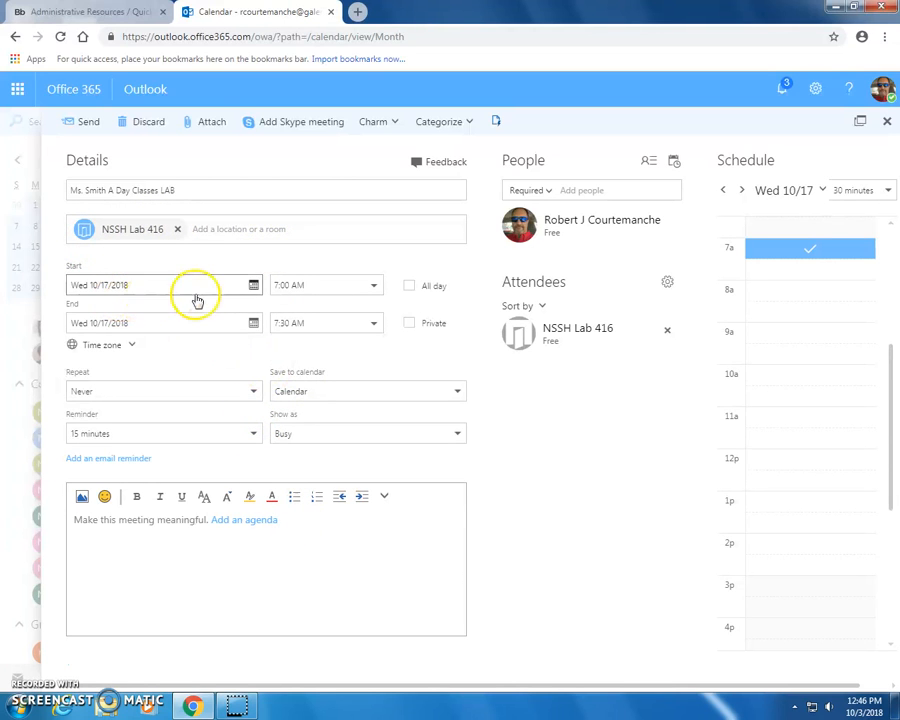
# Make the Lab 416 booking an all-day event
pyautogui.click(410, 288)
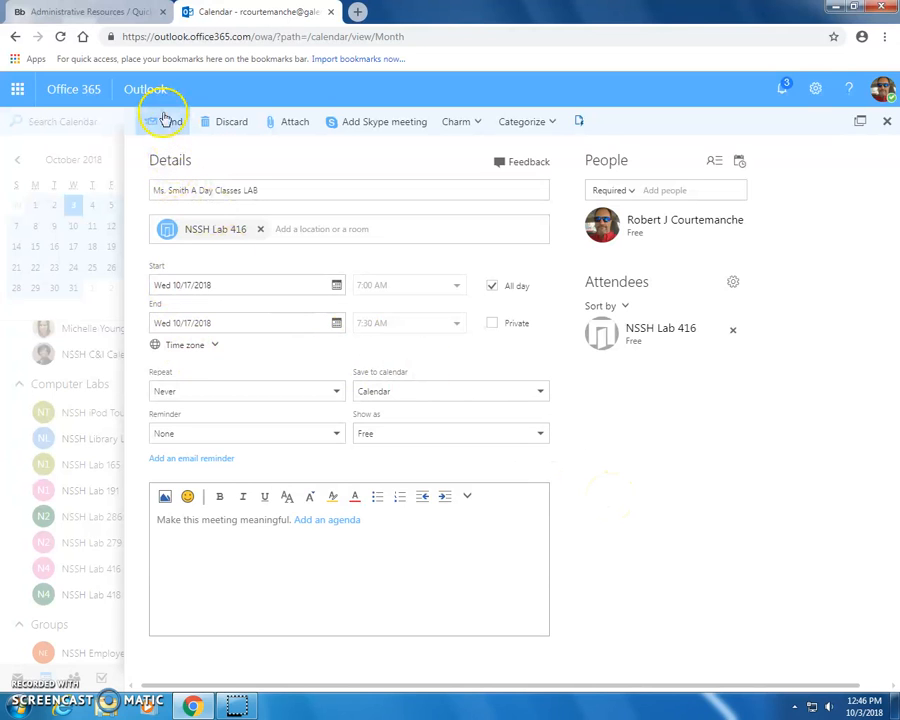
pyautogui.click(157, 125)
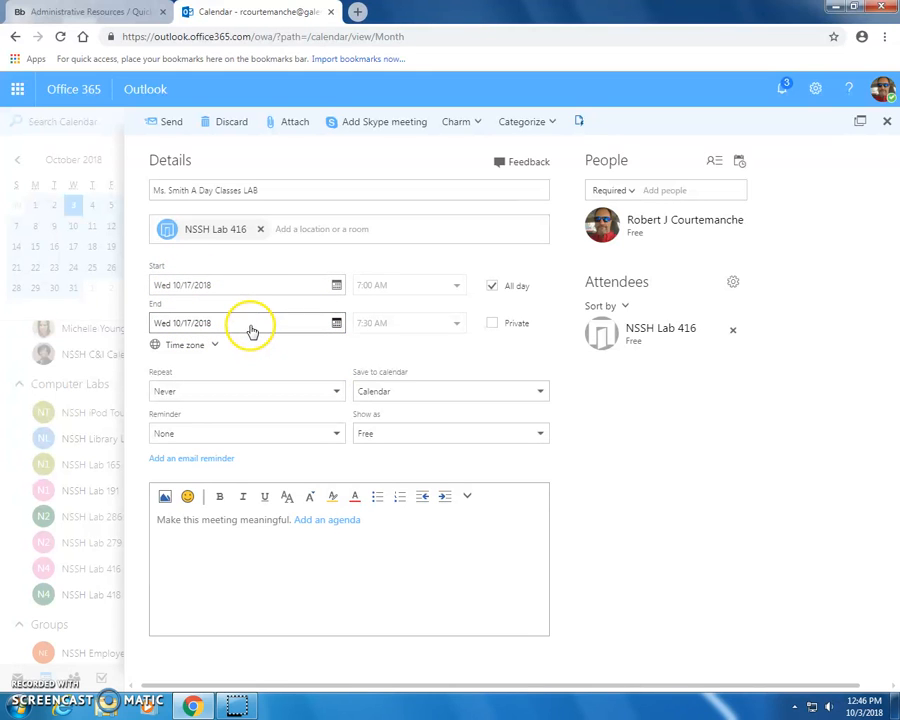
pyautogui.click(318, 328)
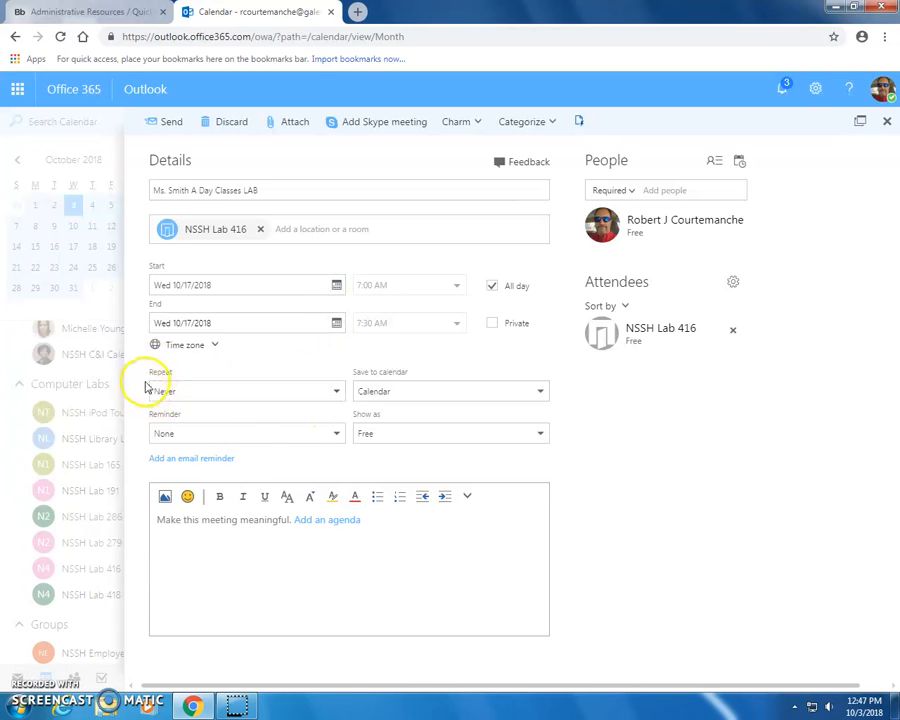
# Repeat the Lab 416 booking every day until Thu 10/18/2018 and send the request
pyautogui.click(282, 396)
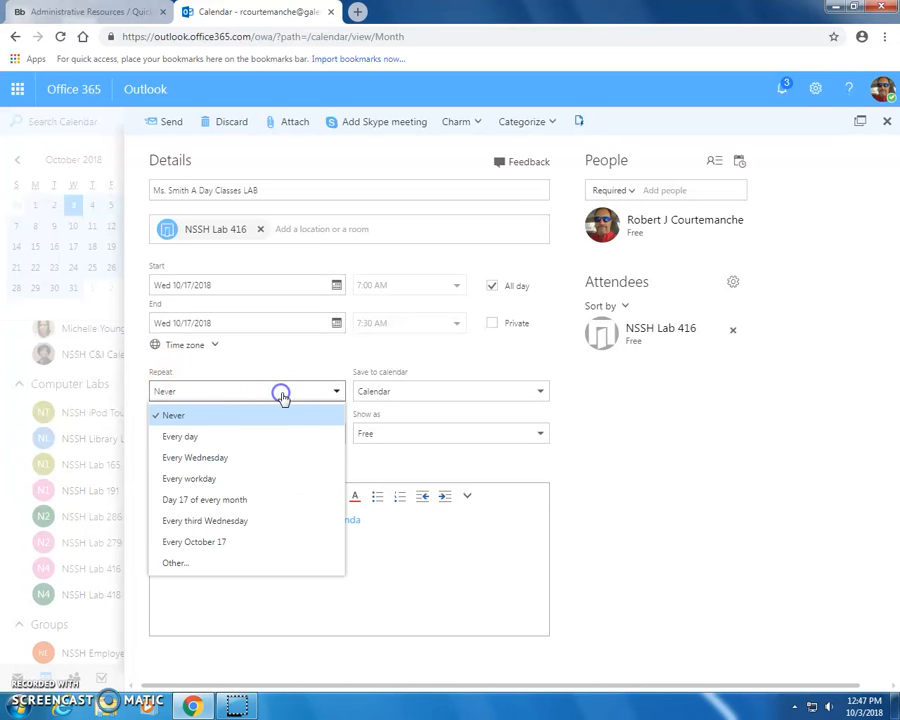
pyautogui.click(220, 440)
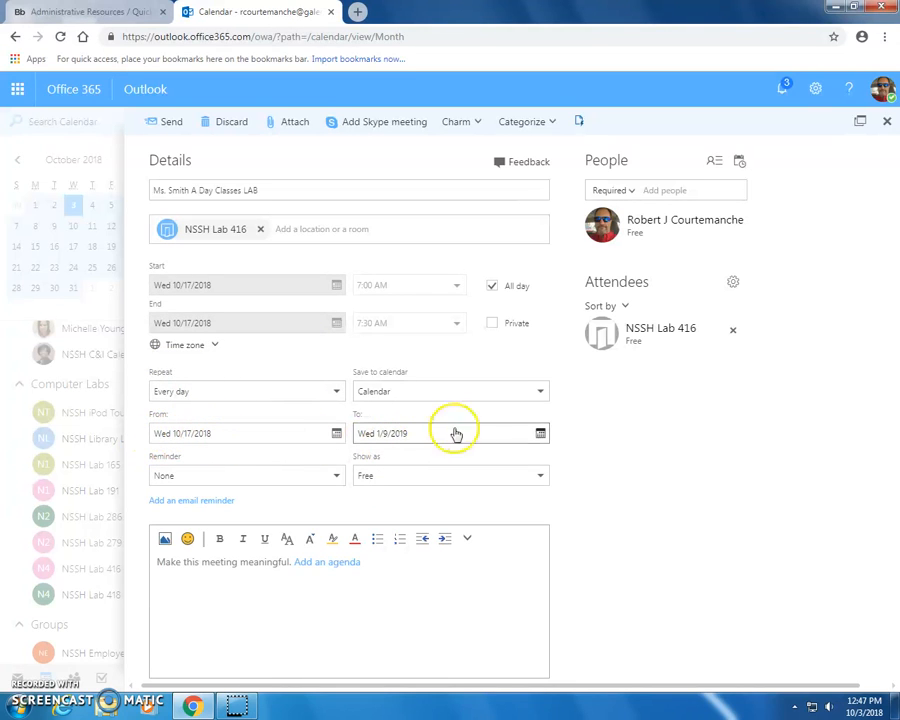
pyautogui.click(539, 436)
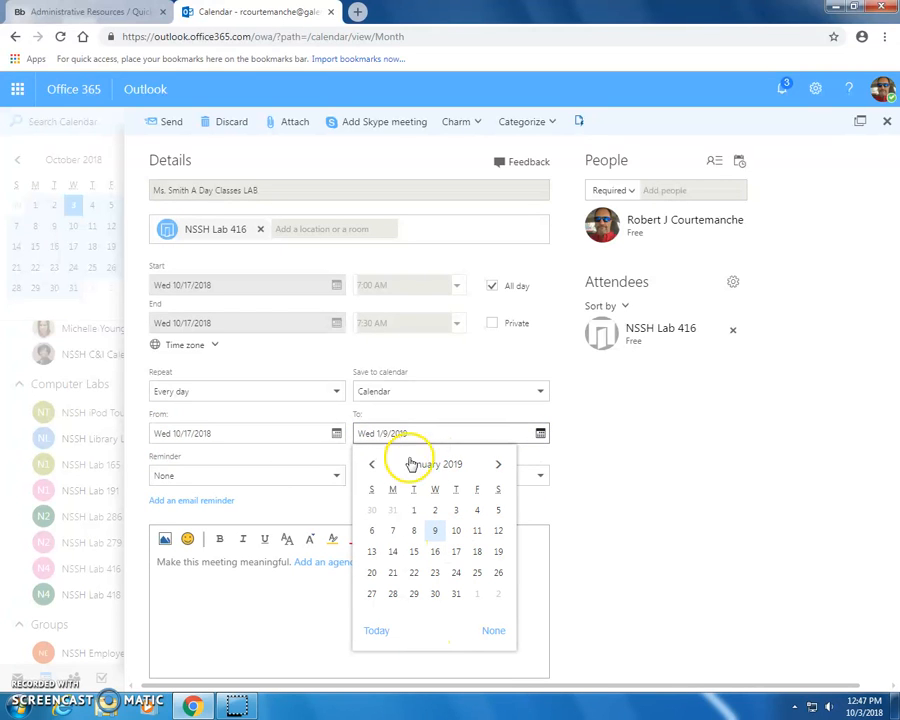
pyautogui.click(372, 466)
pyautogui.click(372, 466)
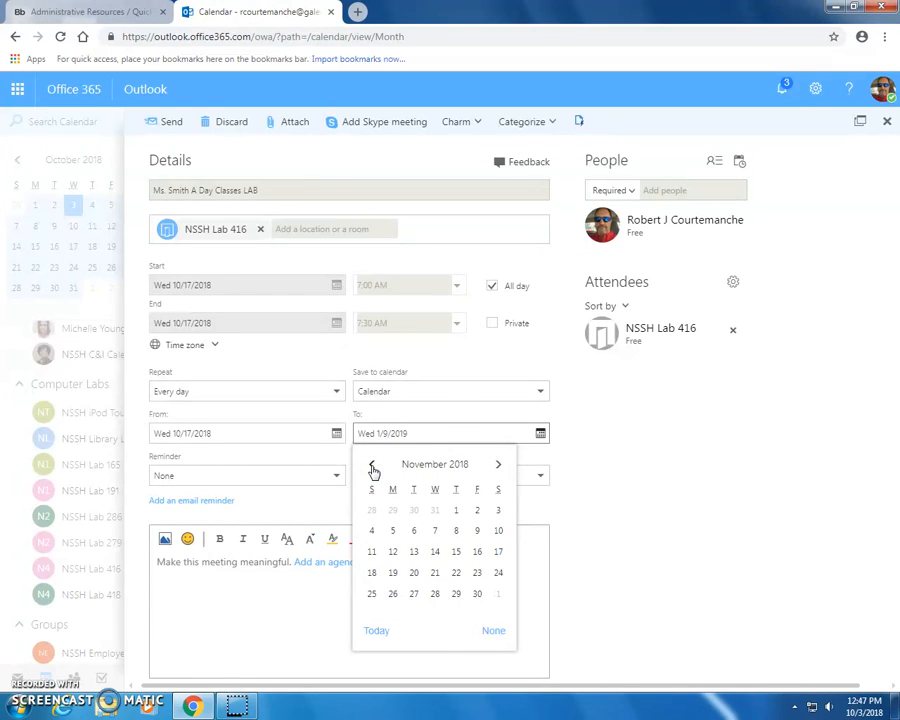
pyautogui.click(372, 466)
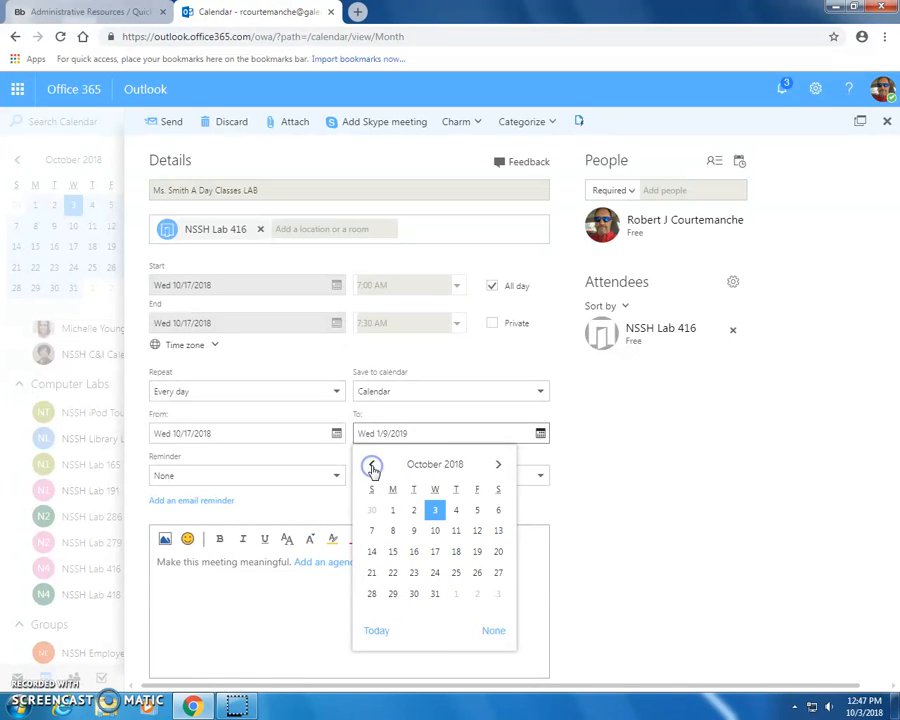
pyautogui.click(456, 552)
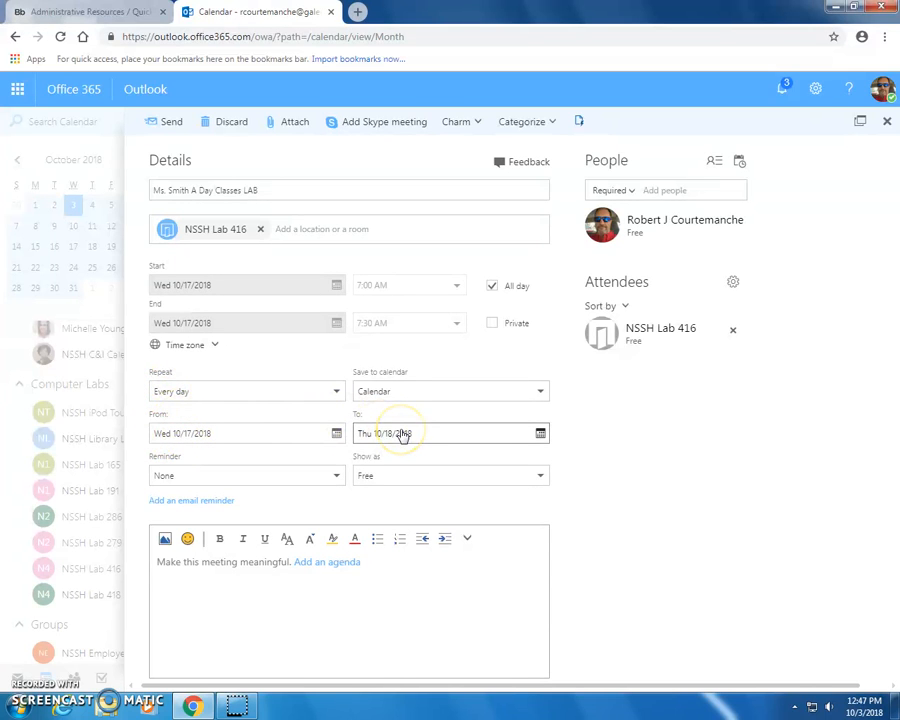
pyautogui.click(160, 122)
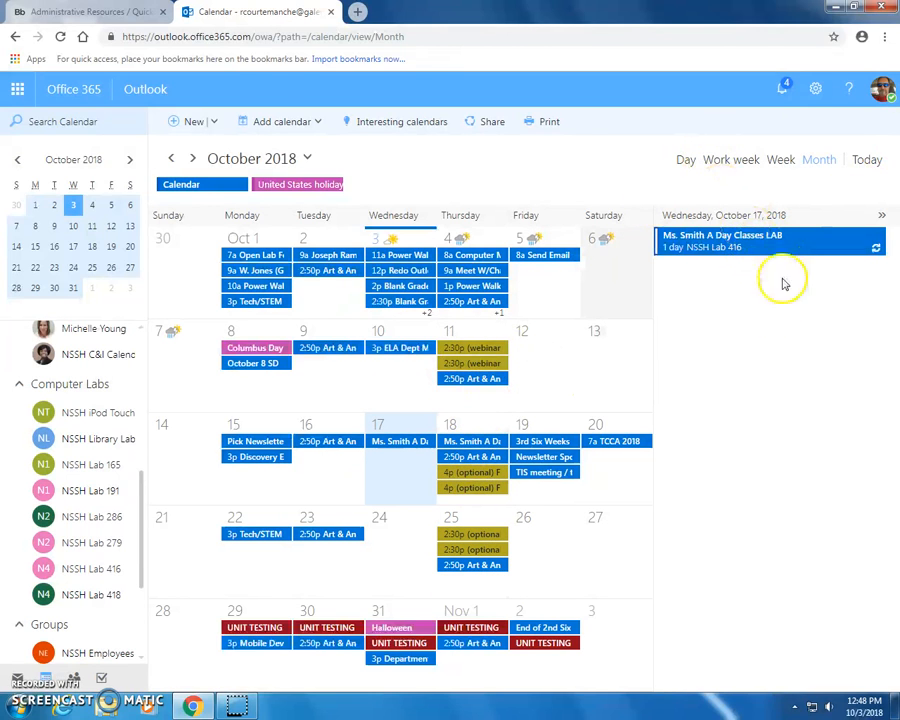
# Cancel the entire series of the October 17 Lab 416 booking, sending the cancellation immediately
pyautogui.click(388, 444)
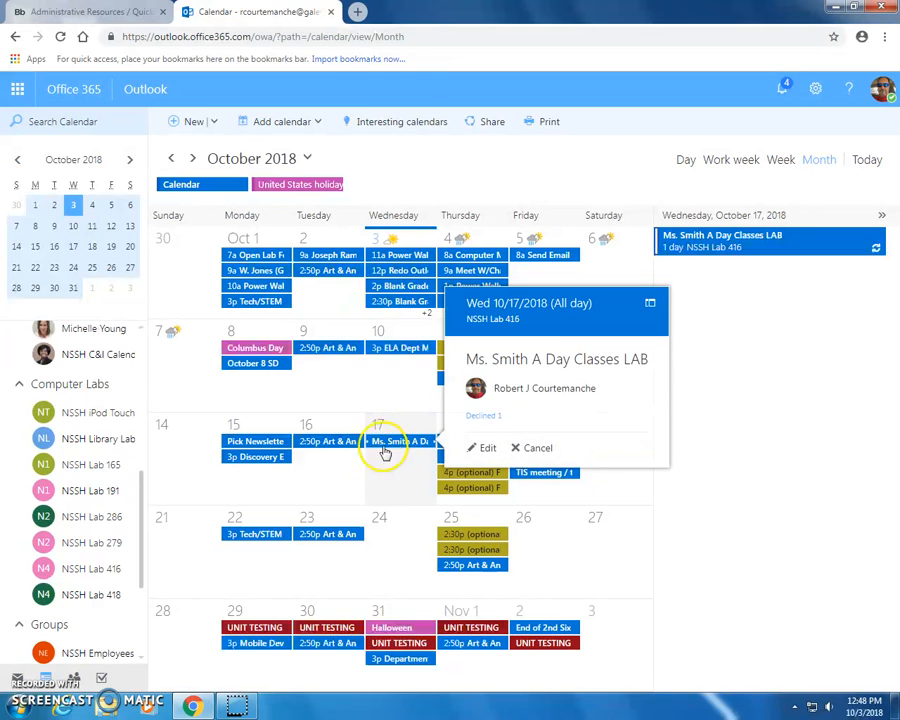
pyautogui.click(531, 449)
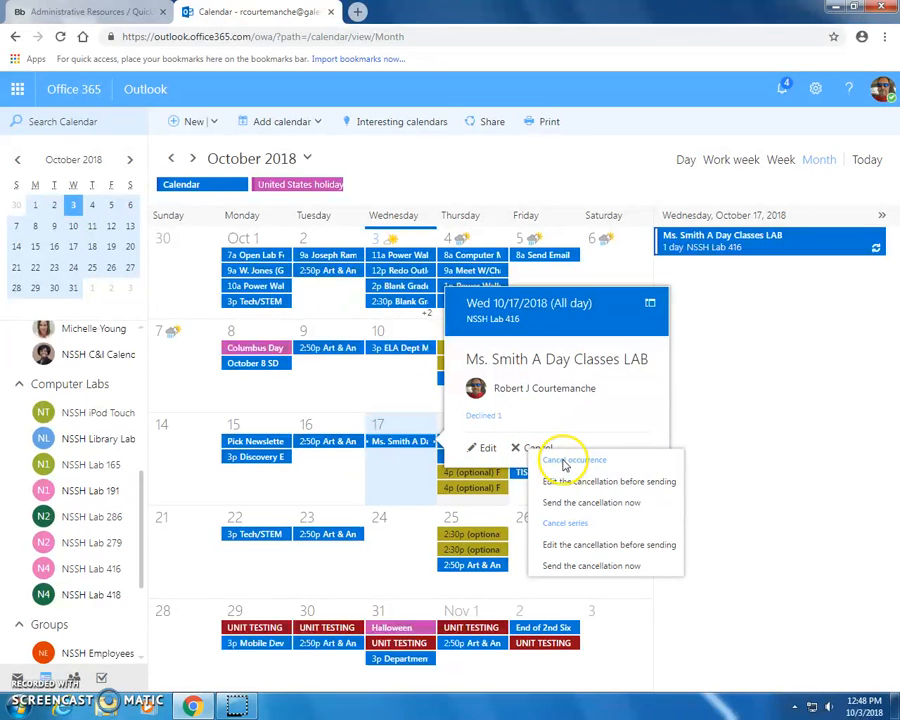
pyautogui.click(565, 462)
pyautogui.click(409, 442)
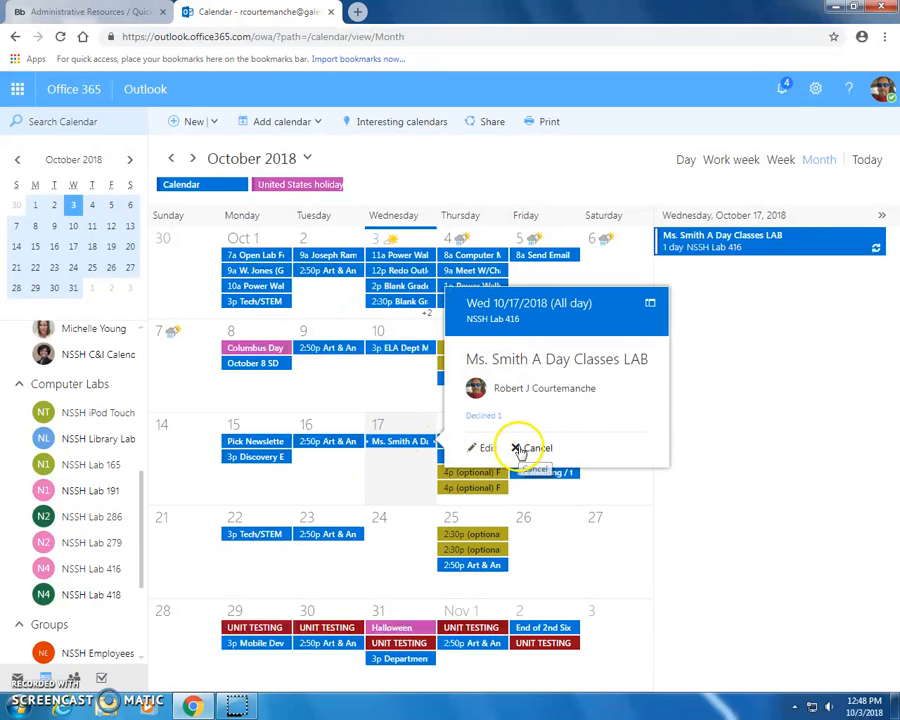
pyautogui.click(531, 449)
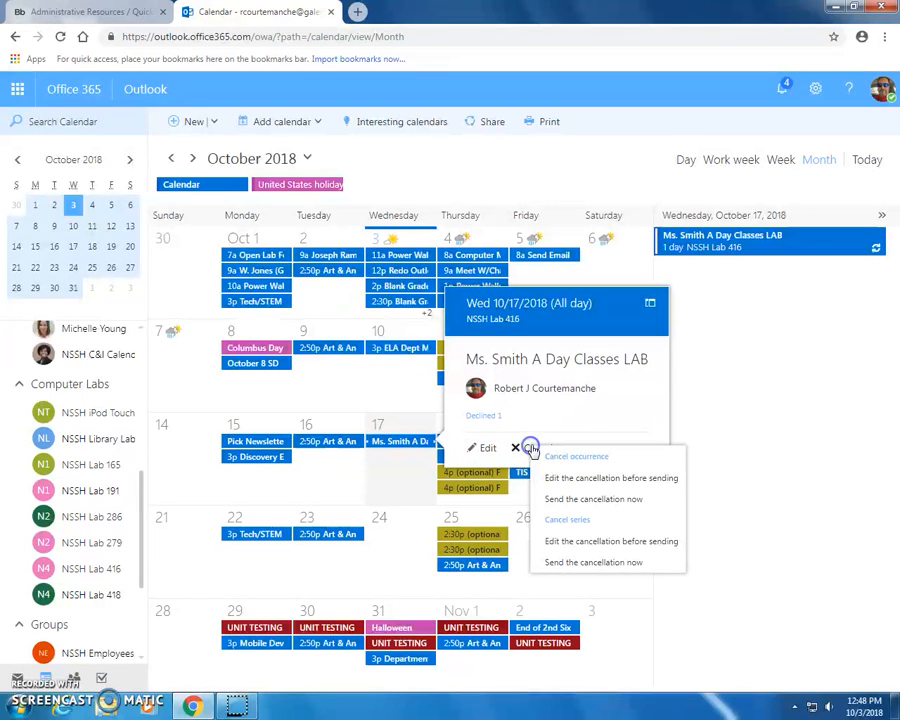
pyautogui.click(580, 564)
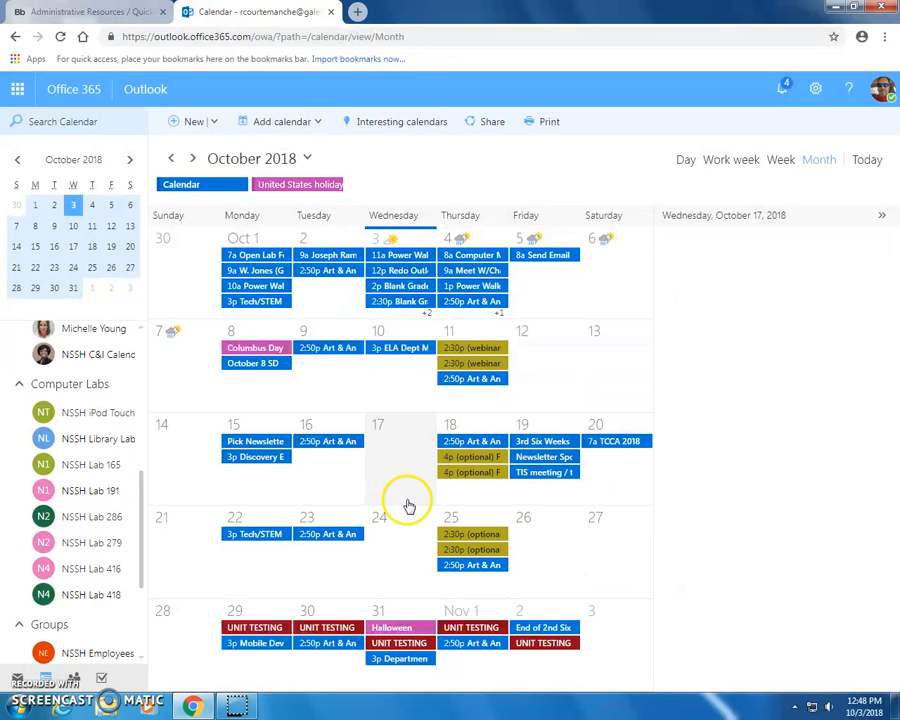
# Show the NSSH Lab 191 calendar and create an October 17 event titled with the teacher's name followed by "LAB A&B days"
pyautogui.click(95, 492)
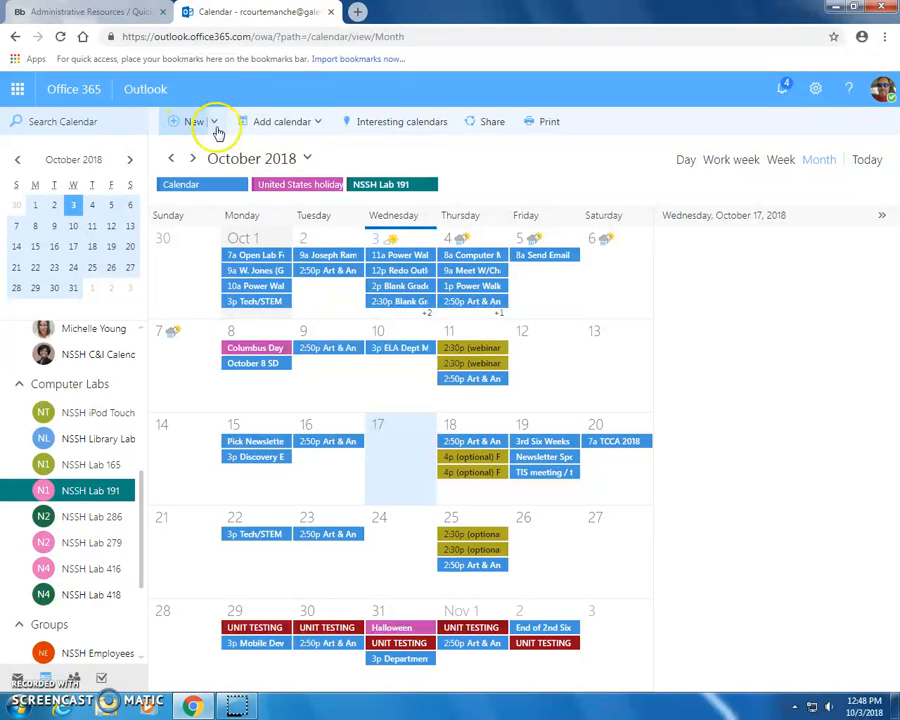
pyautogui.click(317, 122)
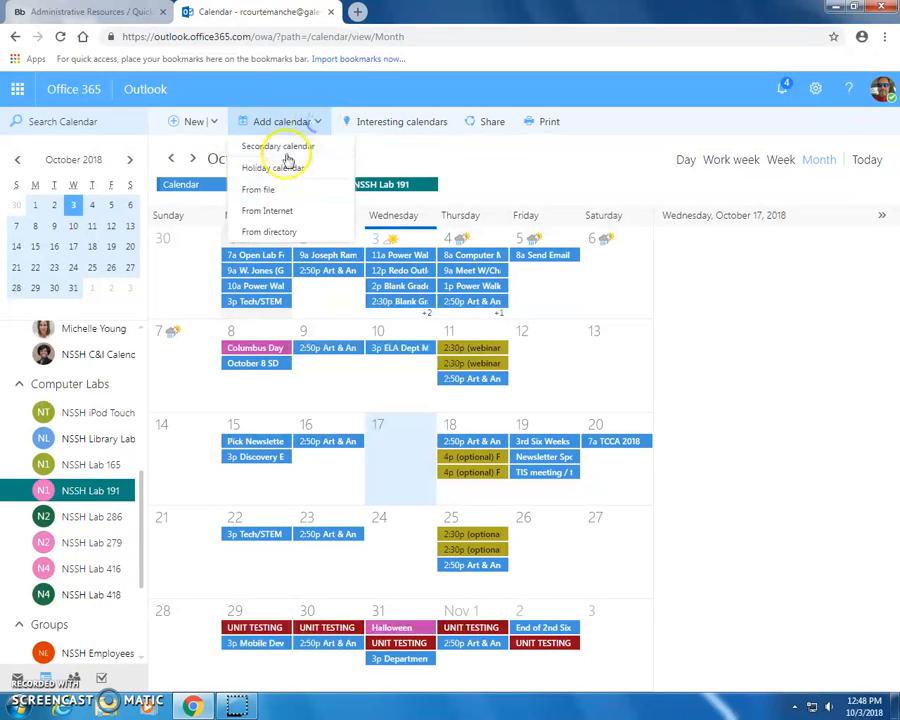
pyautogui.click(192, 118)
pyautogui.click(149, 188)
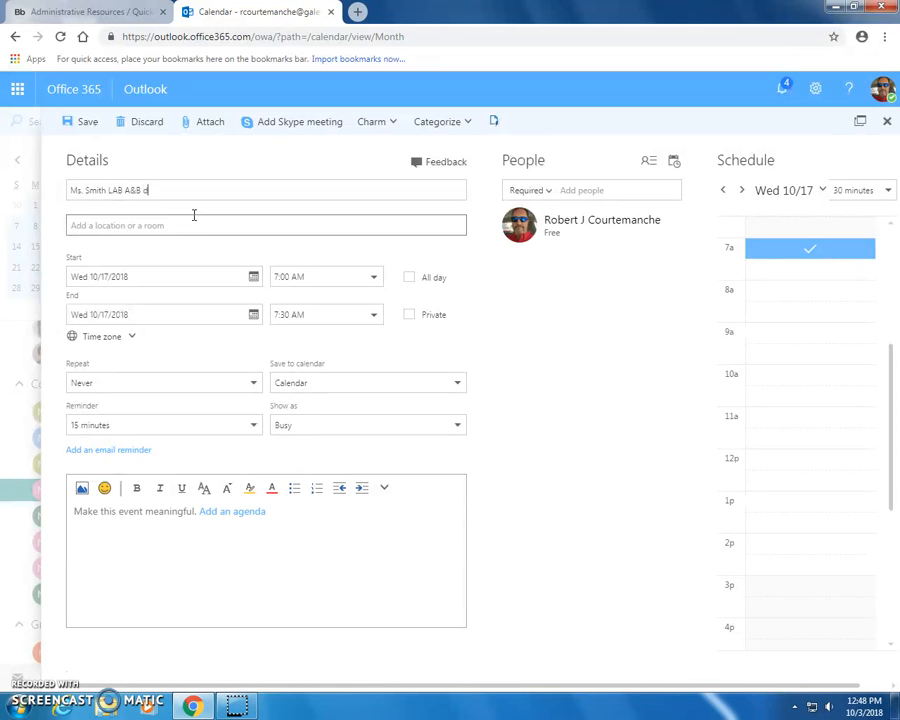
# Add the available room NSSH Lab 191 as the new event's location
pyautogui.click(209, 226)
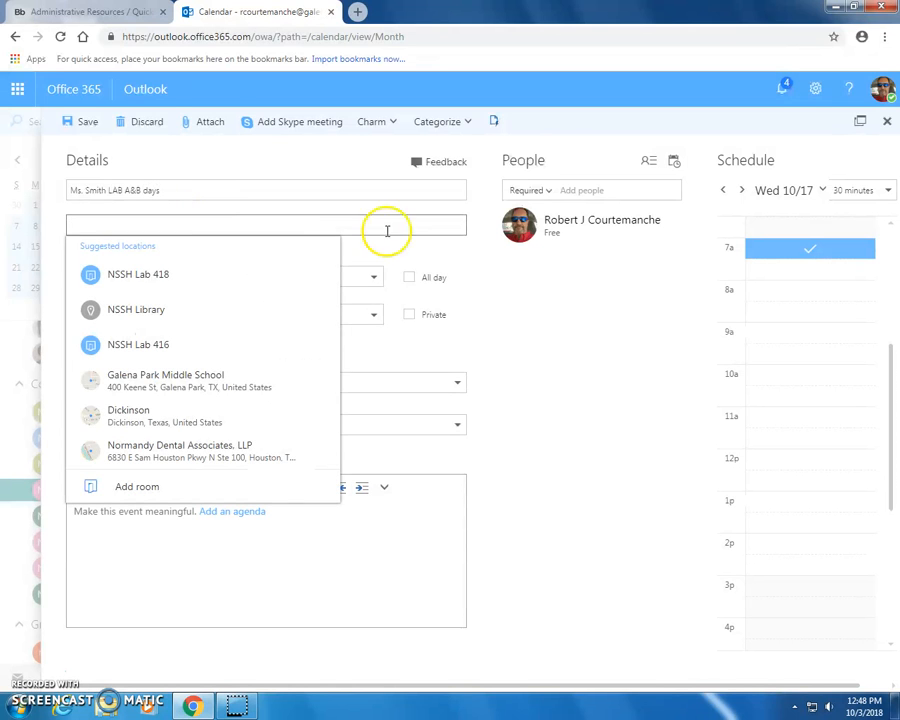
pyautogui.click(190, 486)
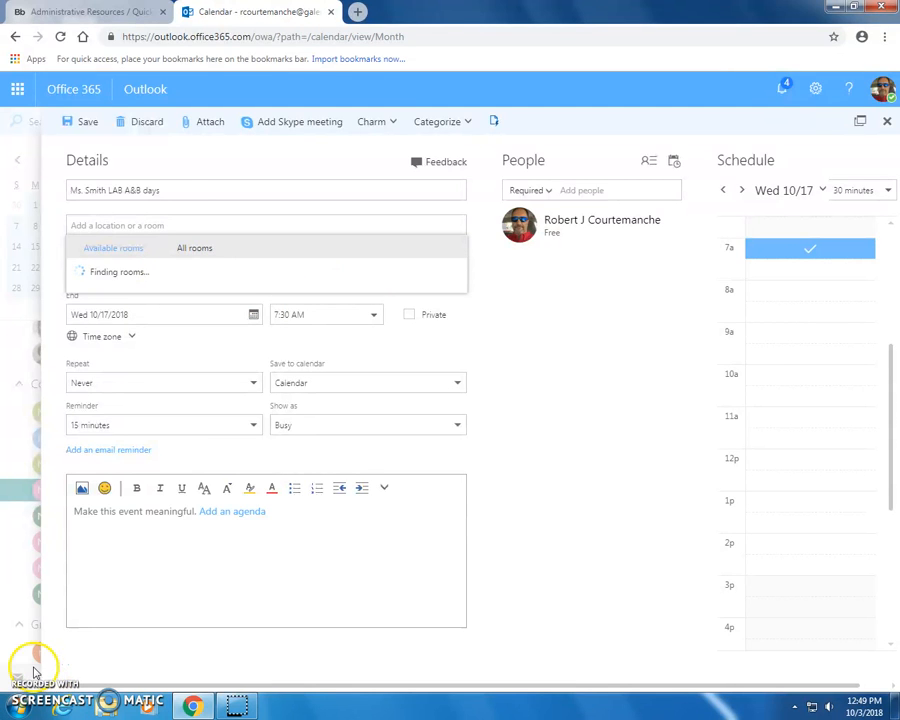
pyautogui.moveTo(460, 292); pyautogui.dragTo(446, 401)
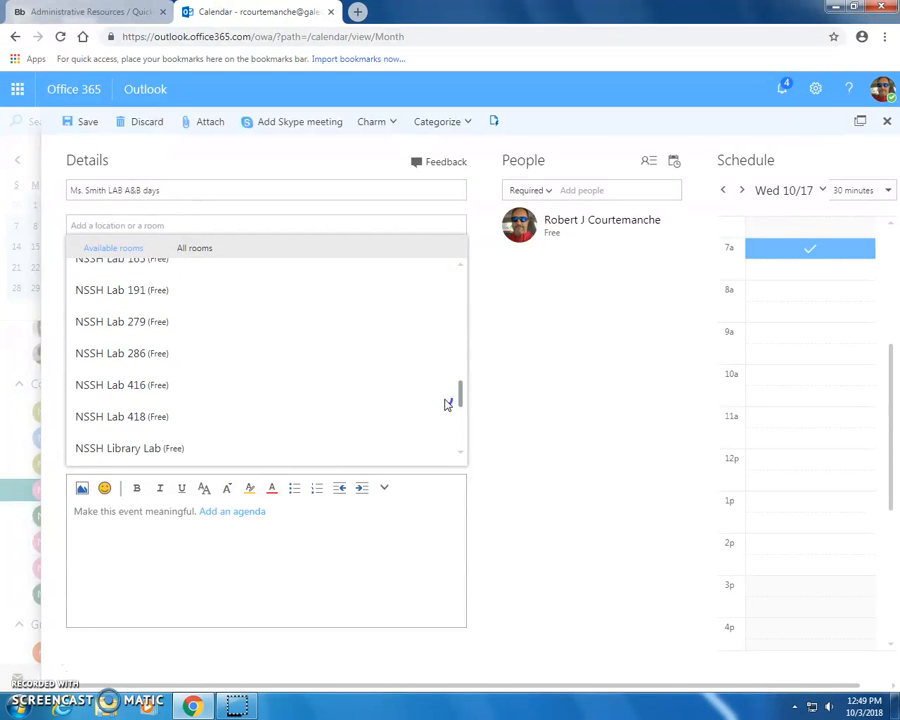
pyautogui.click(136, 292)
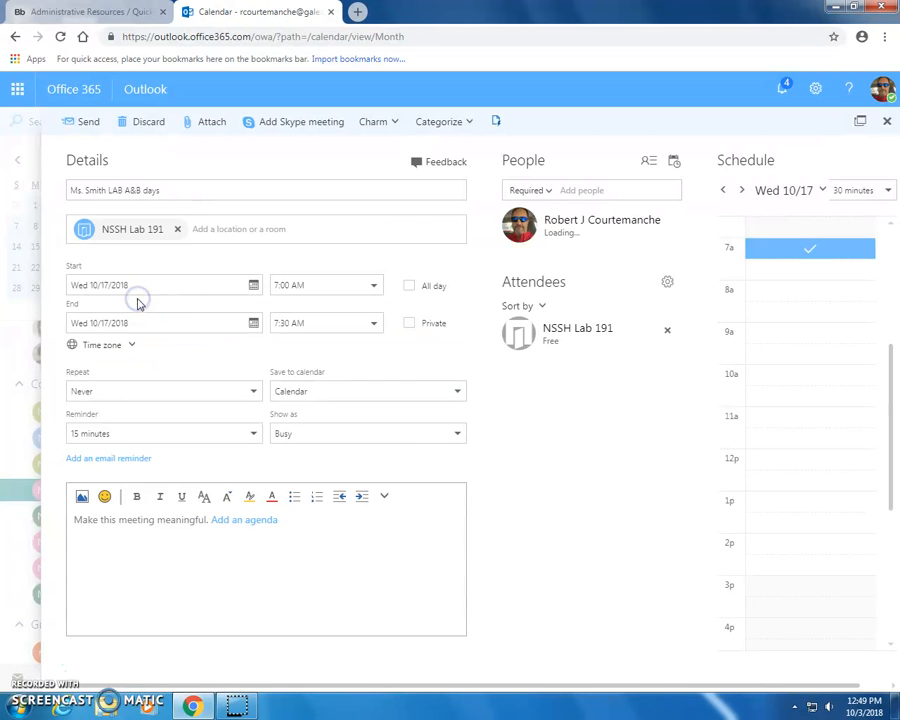
# Make the Lab 191 booking an all-day event repeating every day until Thu 10/18/2018, and send the request
pyautogui.click(237, 393)
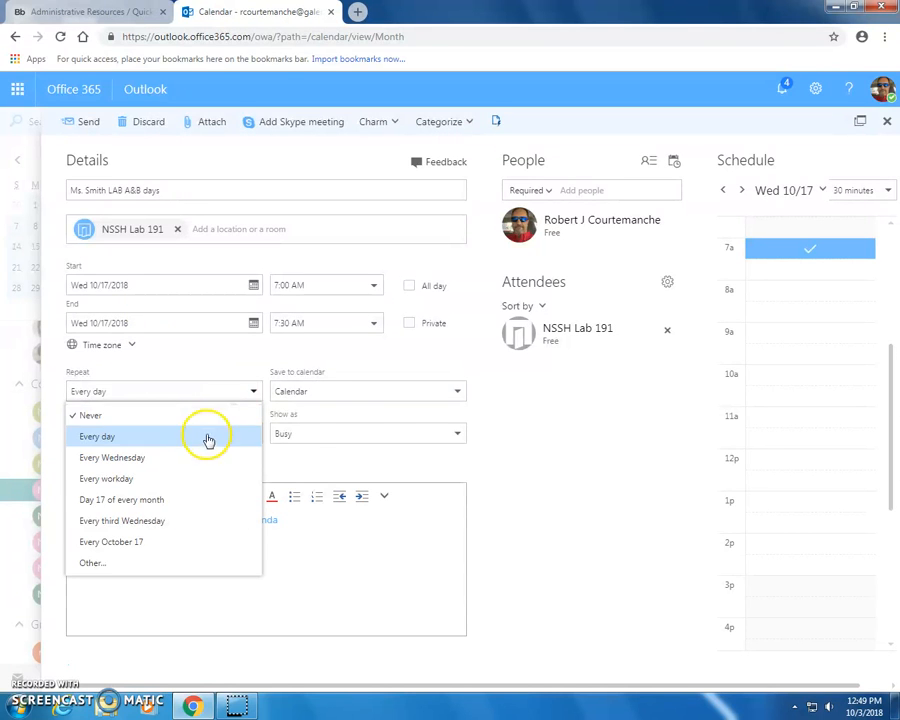
pyautogui.click(208, 438)
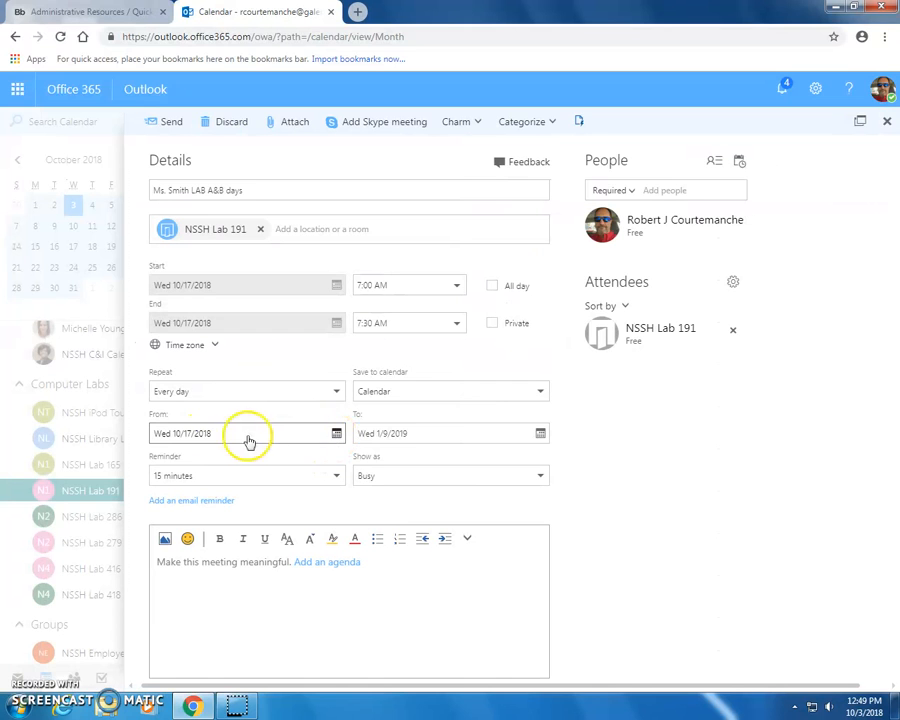
pyautogui.click(536, 433)
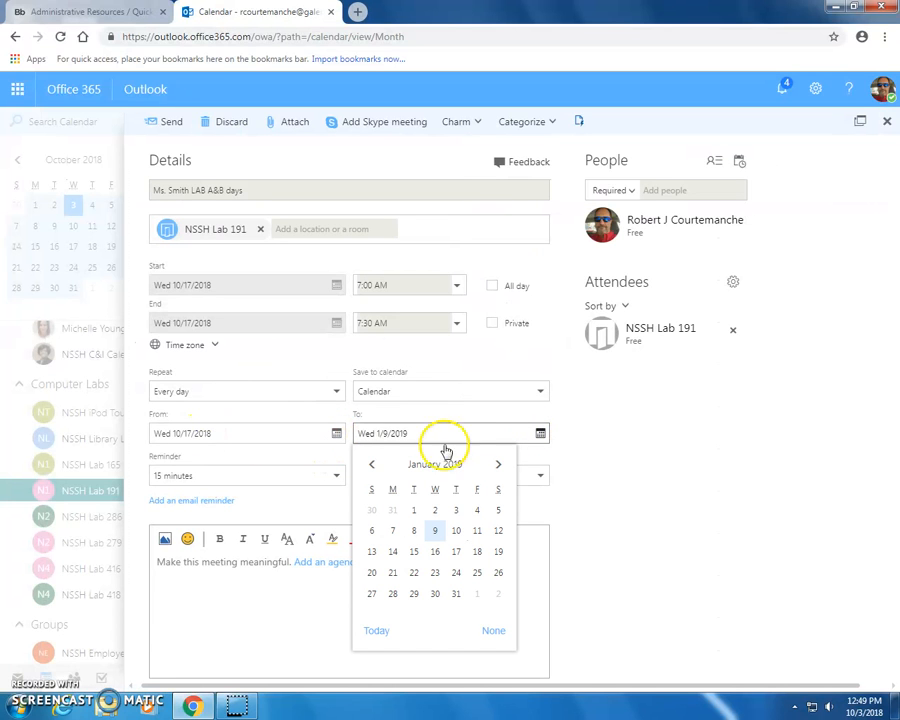
pyautogui.click(375, 466)
pyautogui.click(374, 466)
pyautogui.click(375, 467)
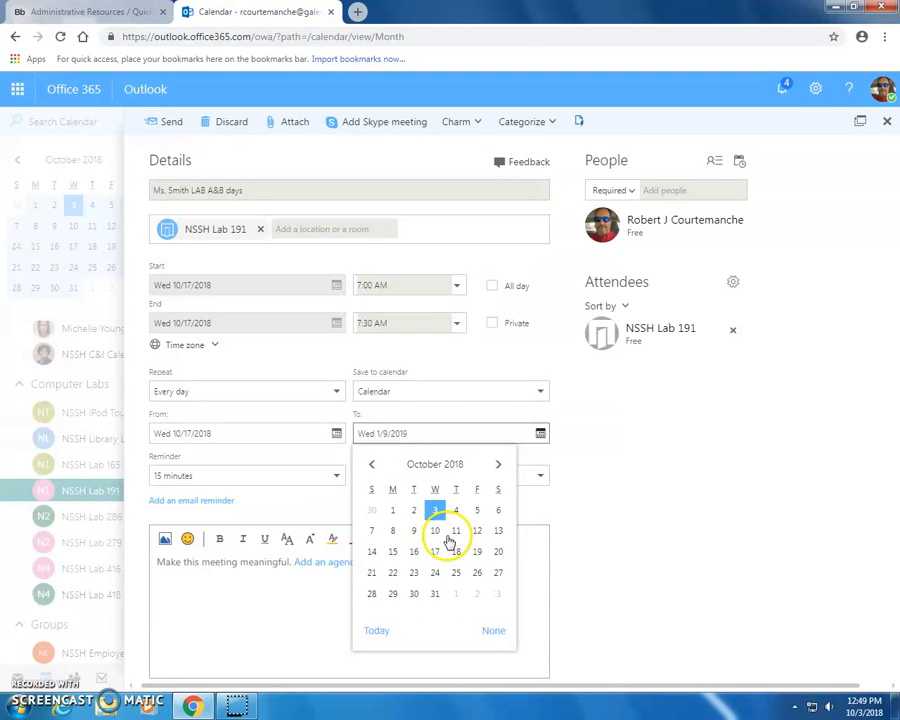
pyautogui.click(458, 550)
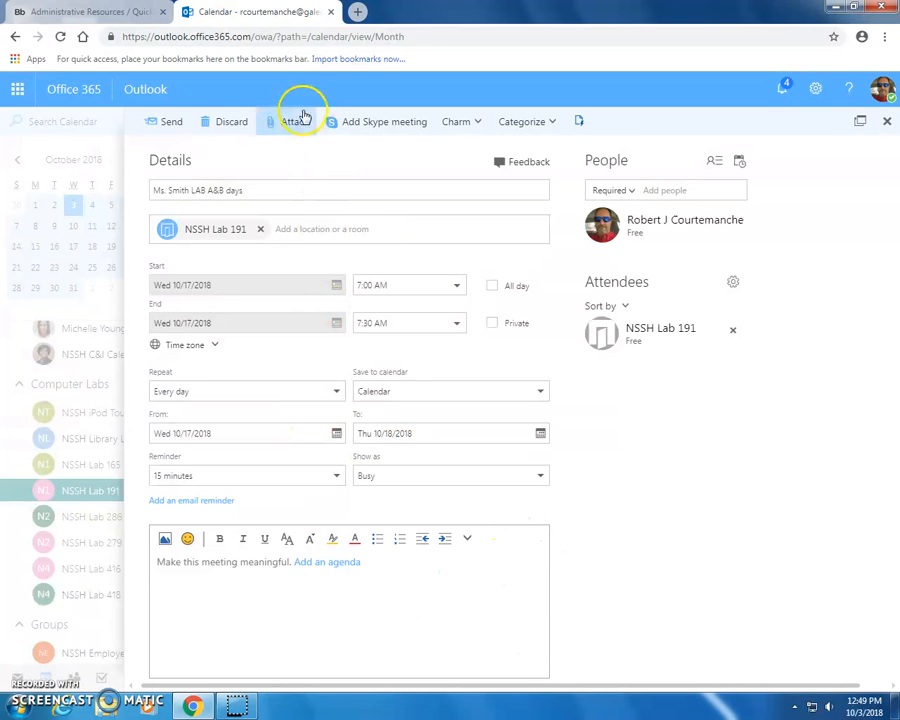
pyautogui.click(500, 287)
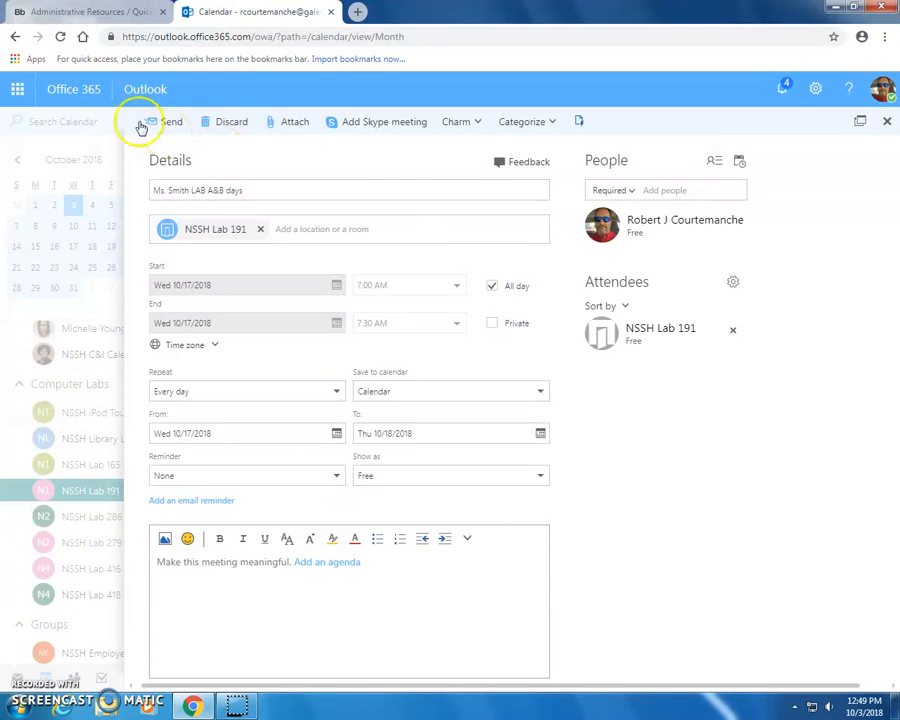
pyautogui.click(172, 124)
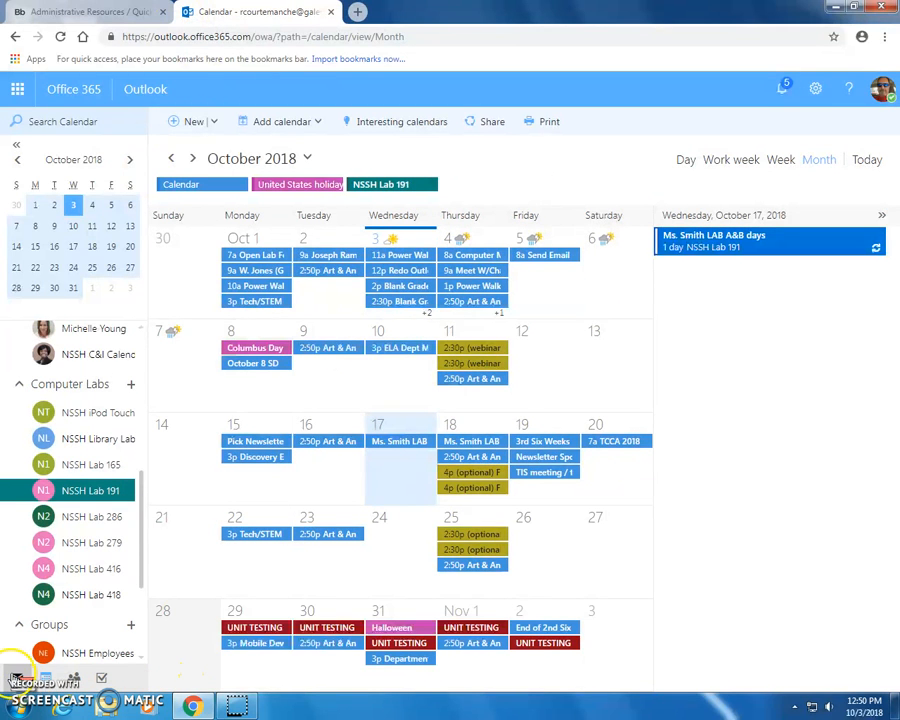
# Open the forwarded "LAB A&B days" resource request in the inbox and accept it, sending the response now
pyautogui.click(15, 679)
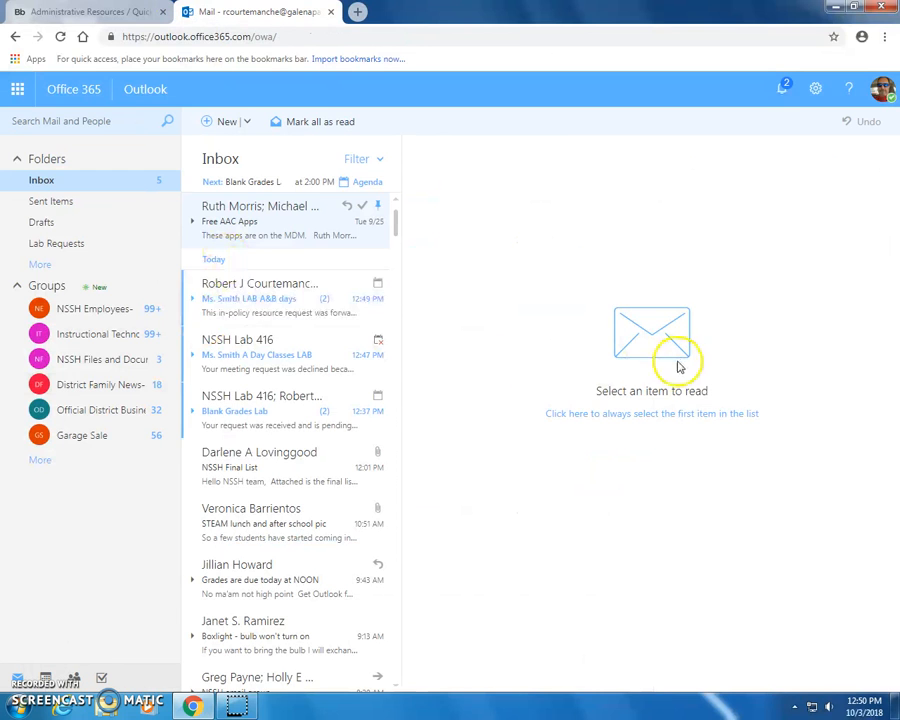
pyautogui.click(284, 304)
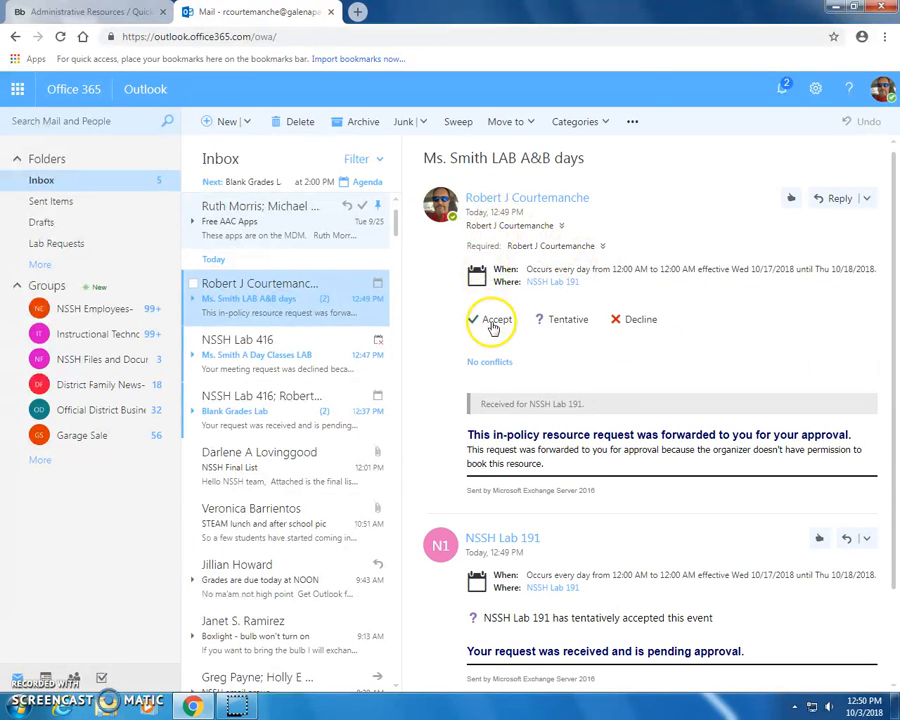
pyautogui.click(492, 320)
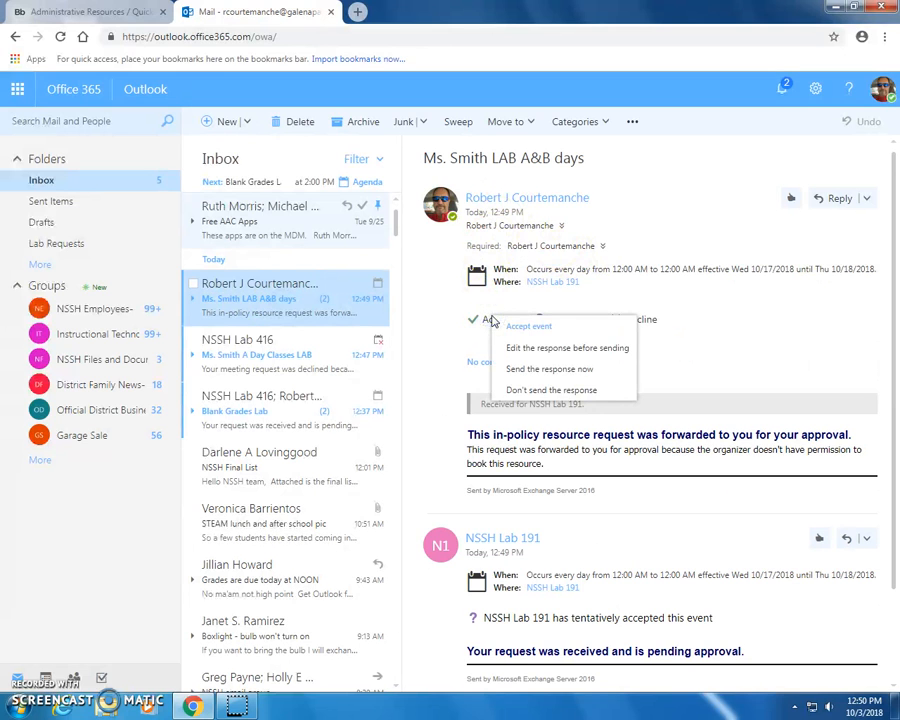
pyautogui.click(524, 369)
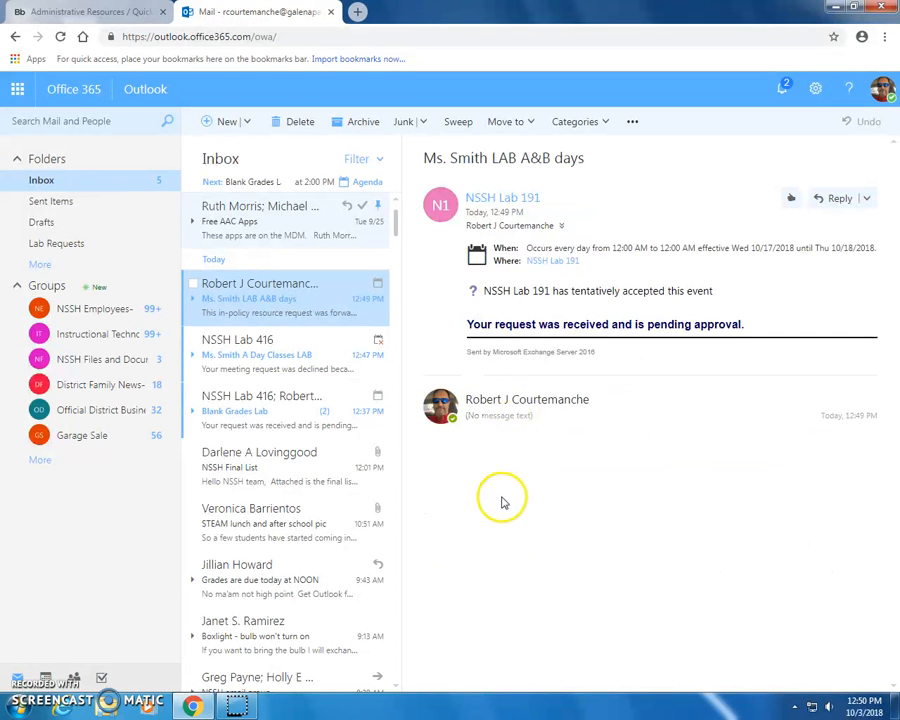
# Return to the calendar and toggle the NSSH Lab 191 calendar off and on to check the October 17 and 18 booking
pyautogui.click(45, 678)
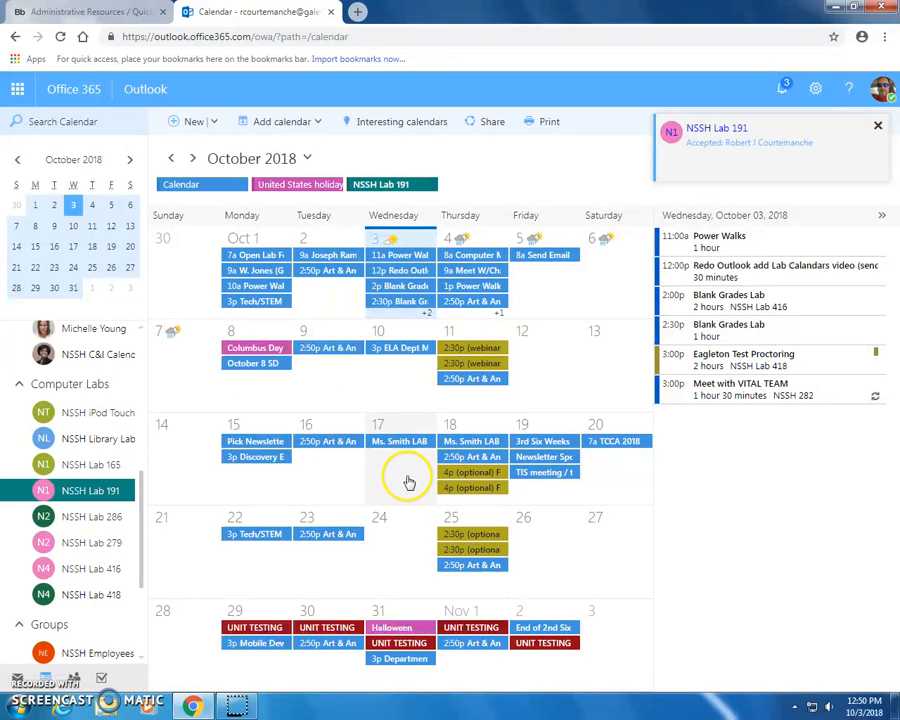
pyautogui.click(80, 489)
pyautogui.click(64, 489)
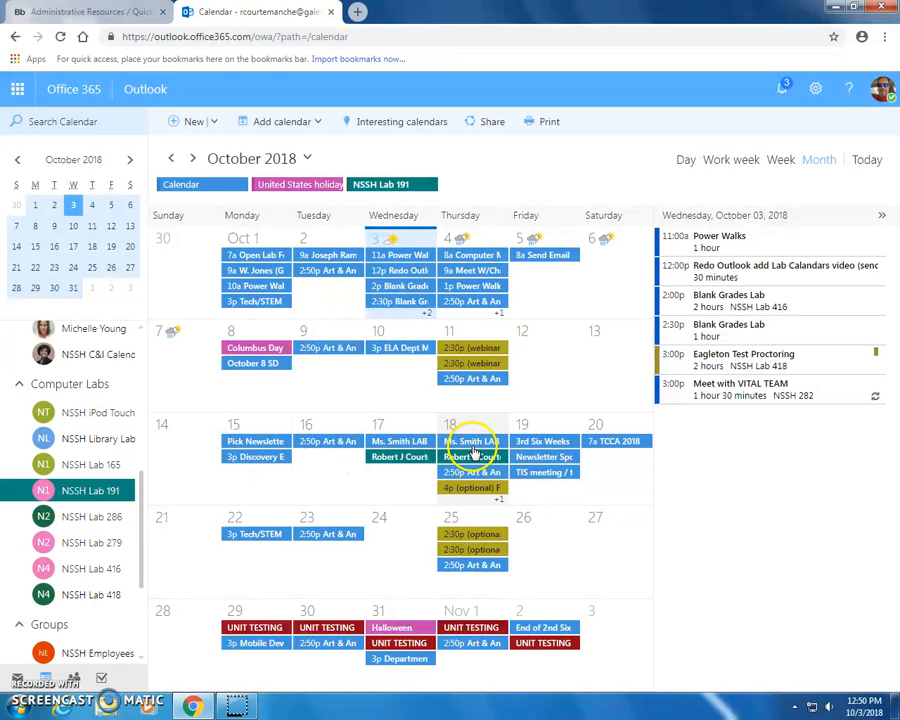
pyautogui.click(90, 491)
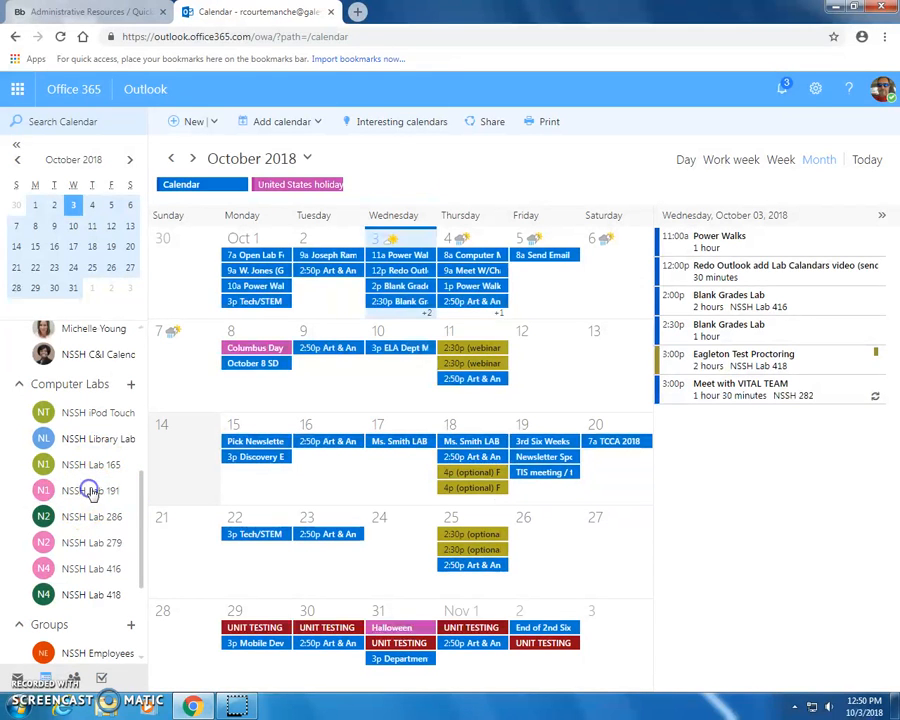
pyautogui.click(90, 491)
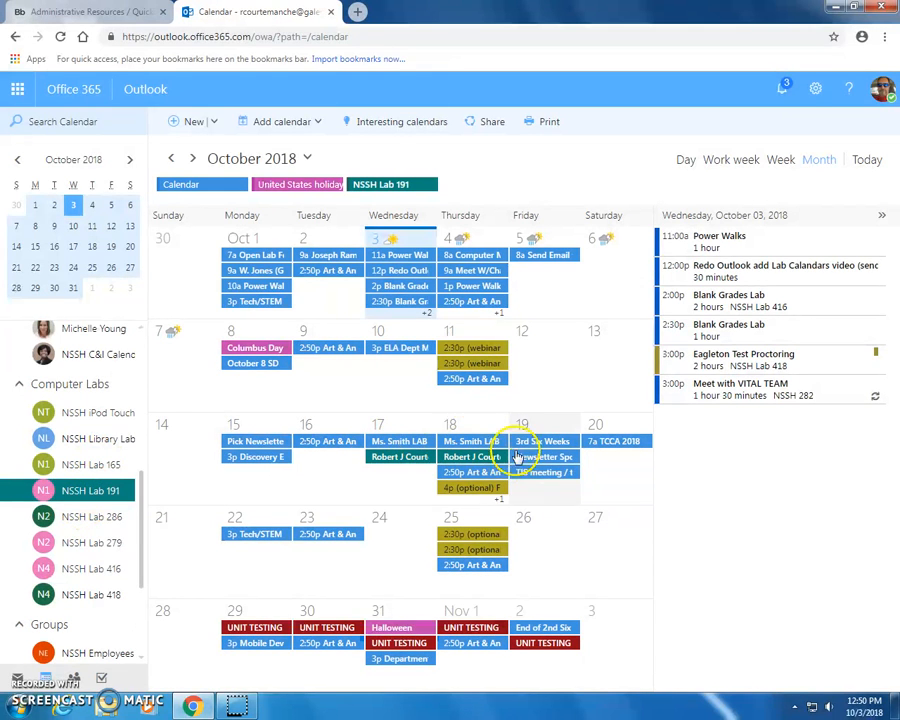